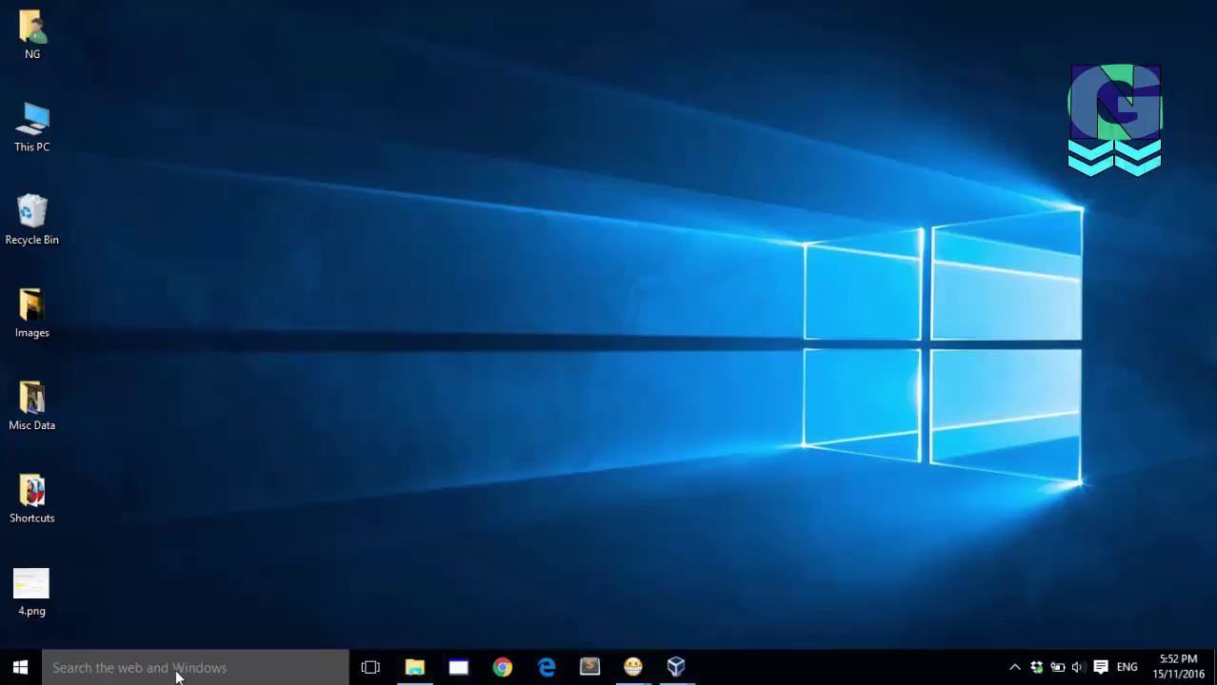
Step: Launch Word 2016 by searching 'word' in the Windows taskbar search
left_click(176, 668)
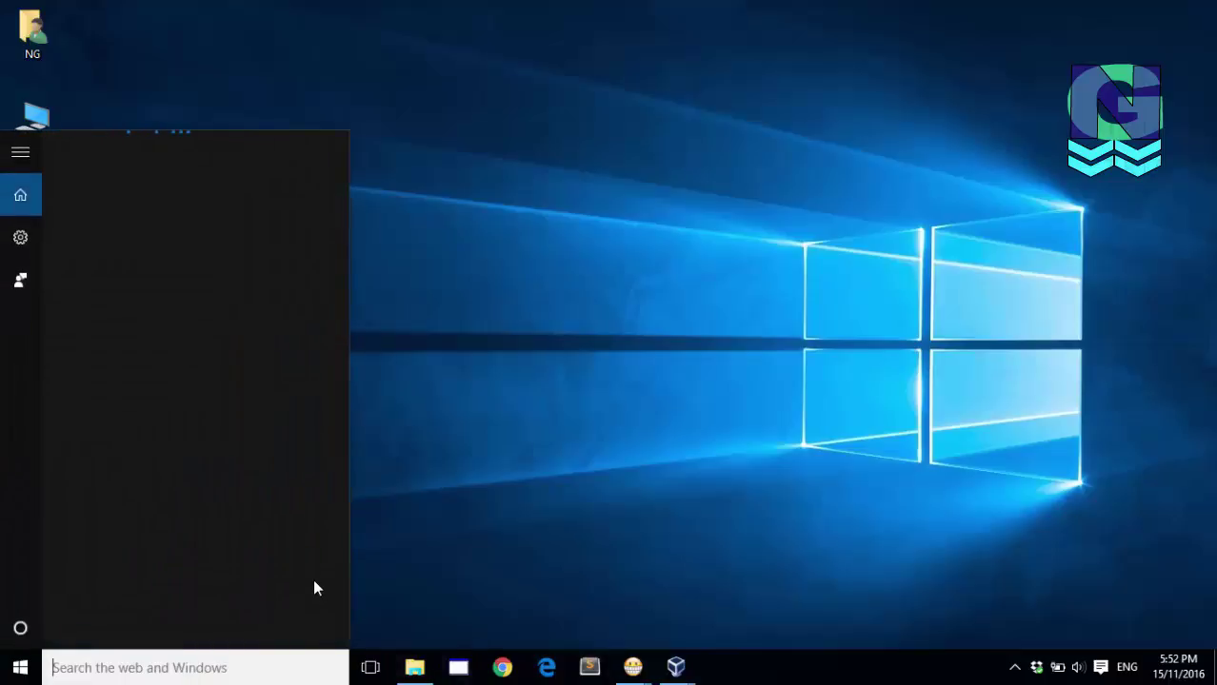
type("word")
key("Return")
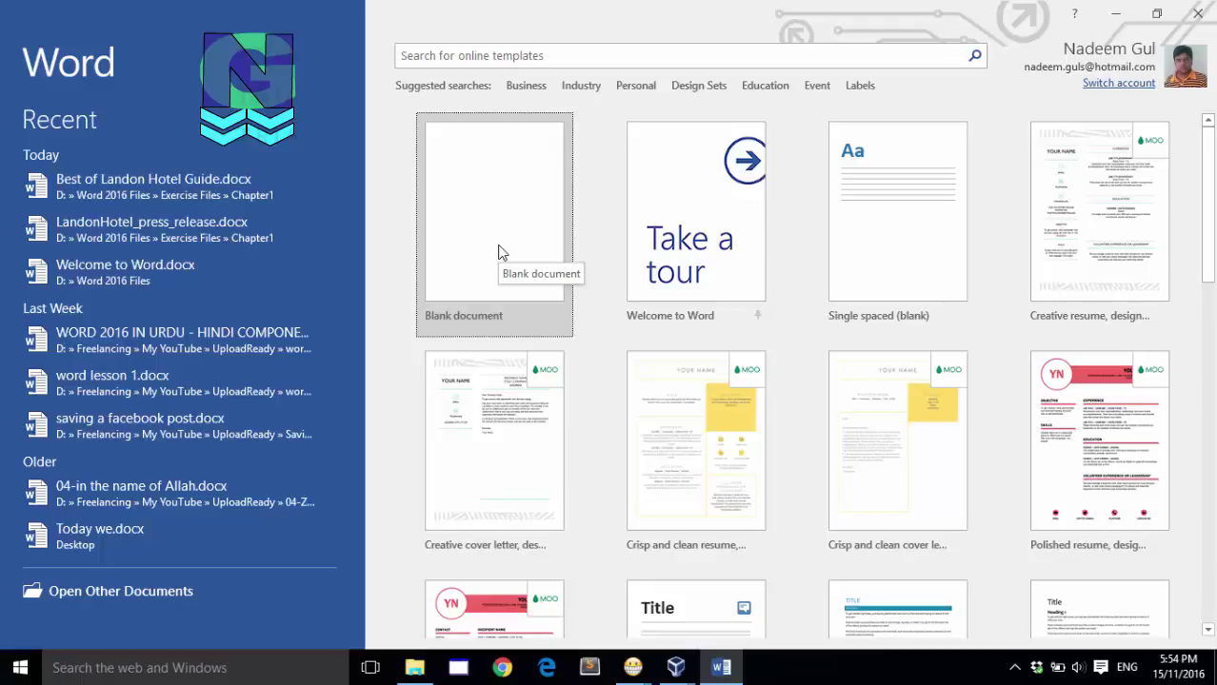
Step: Create Document1 from the Blank document tile on the start screen
left_click(503, 253)
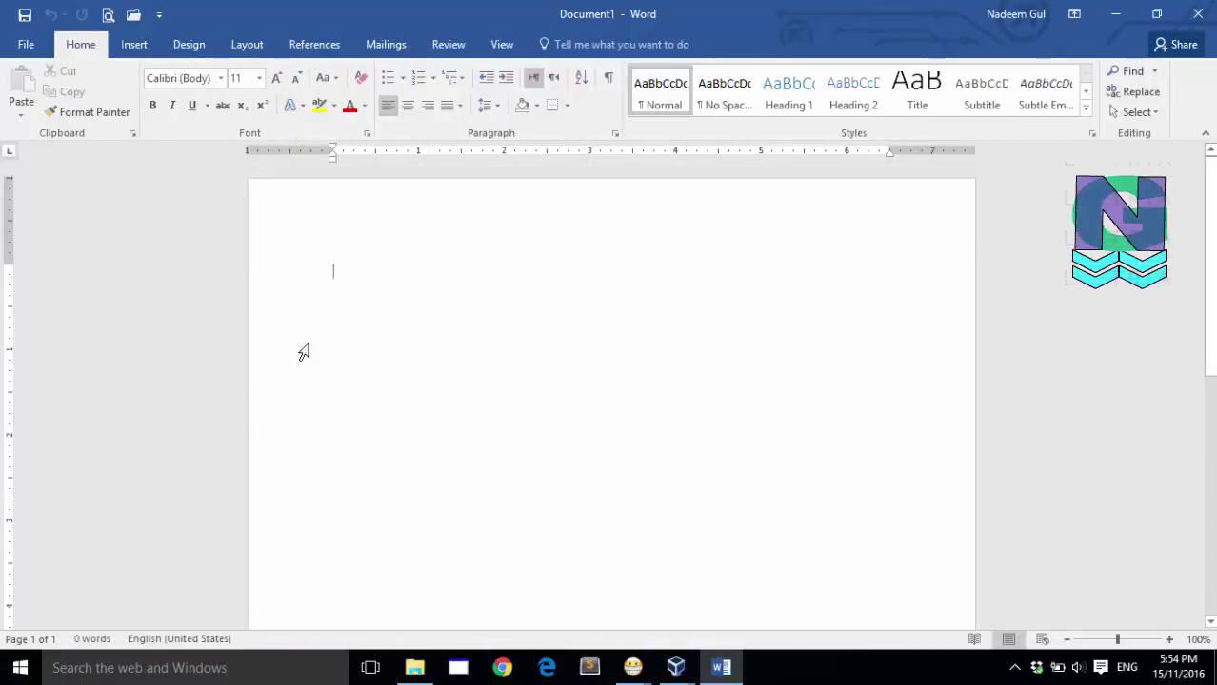
scroll(556, 343, "down", 5)
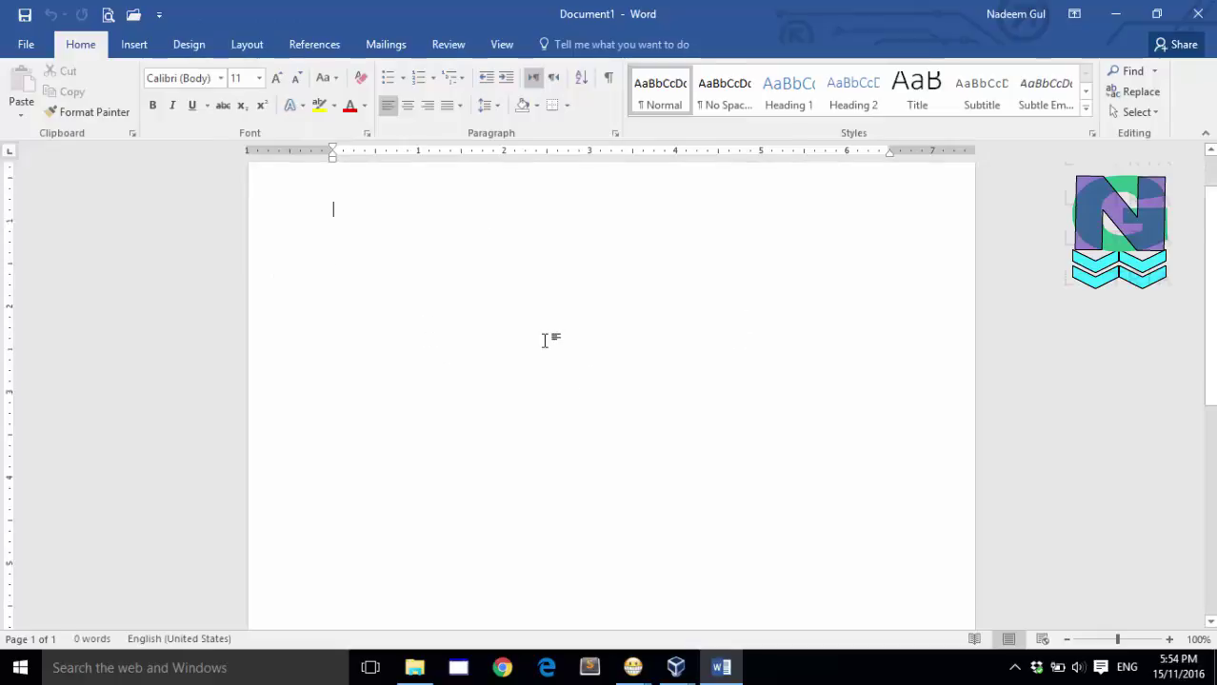
scroll(544, 341, "up", 5)
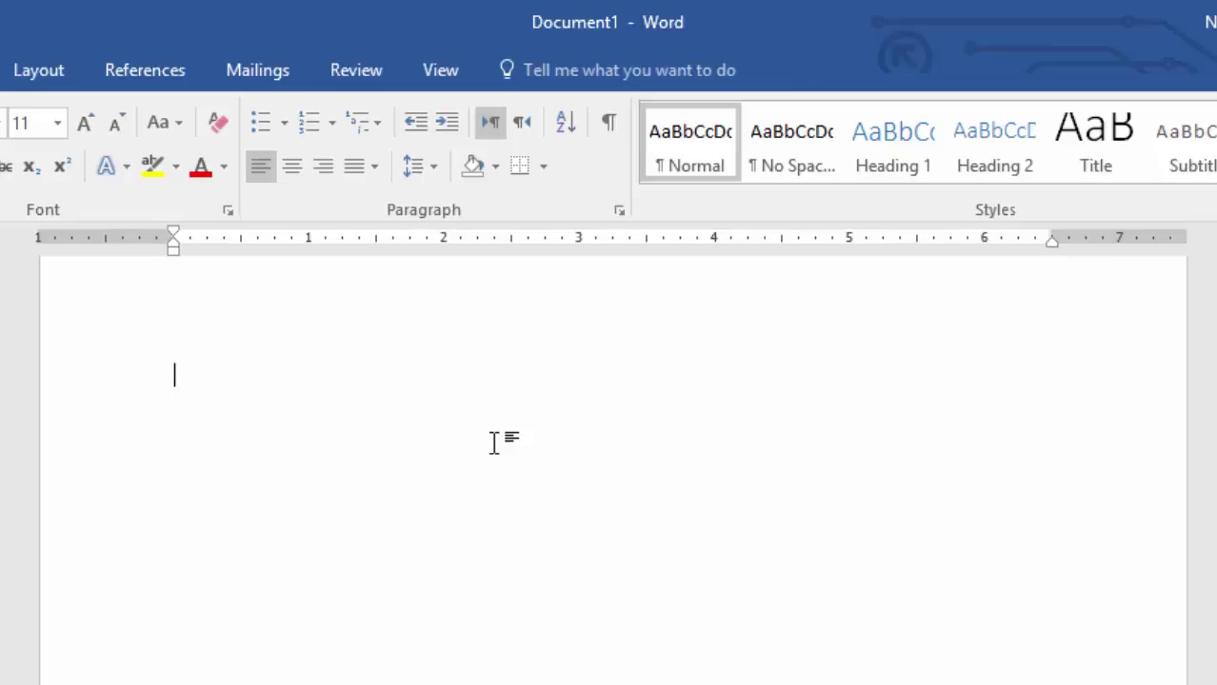
Step: Type 'TO WHOM IT MAY CONCERN' on the first line of the blank page
type("O WHO")
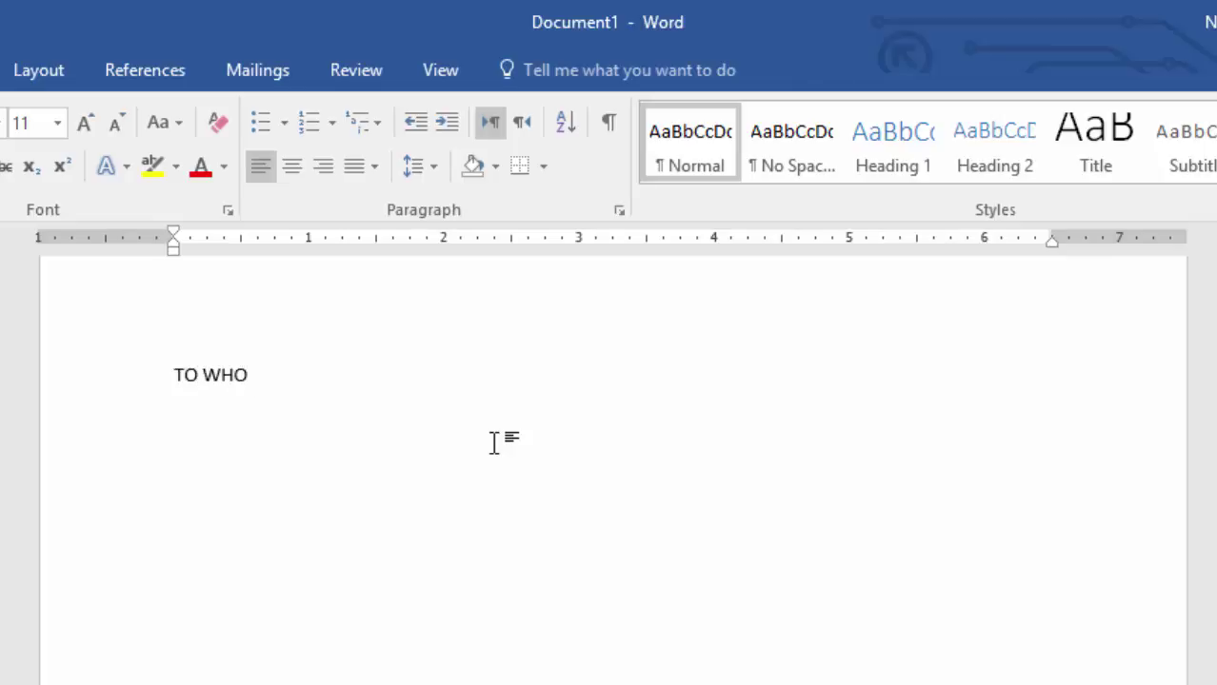
type("M IT MAY C")
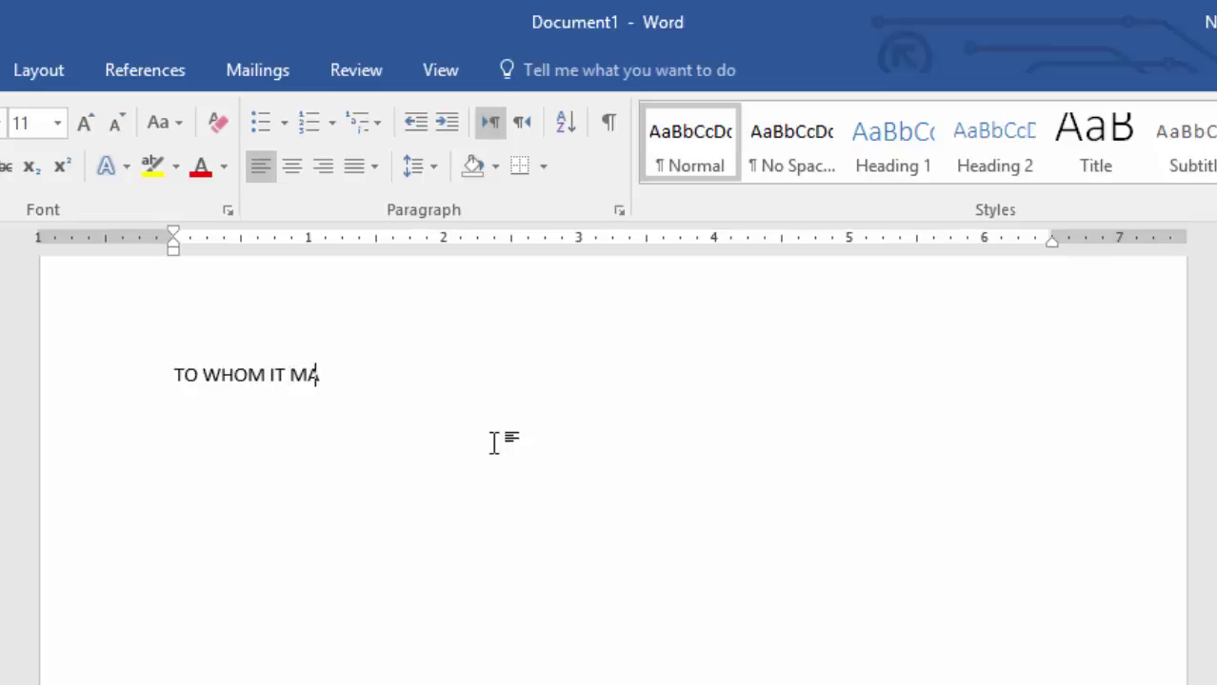
type("ONCERN")
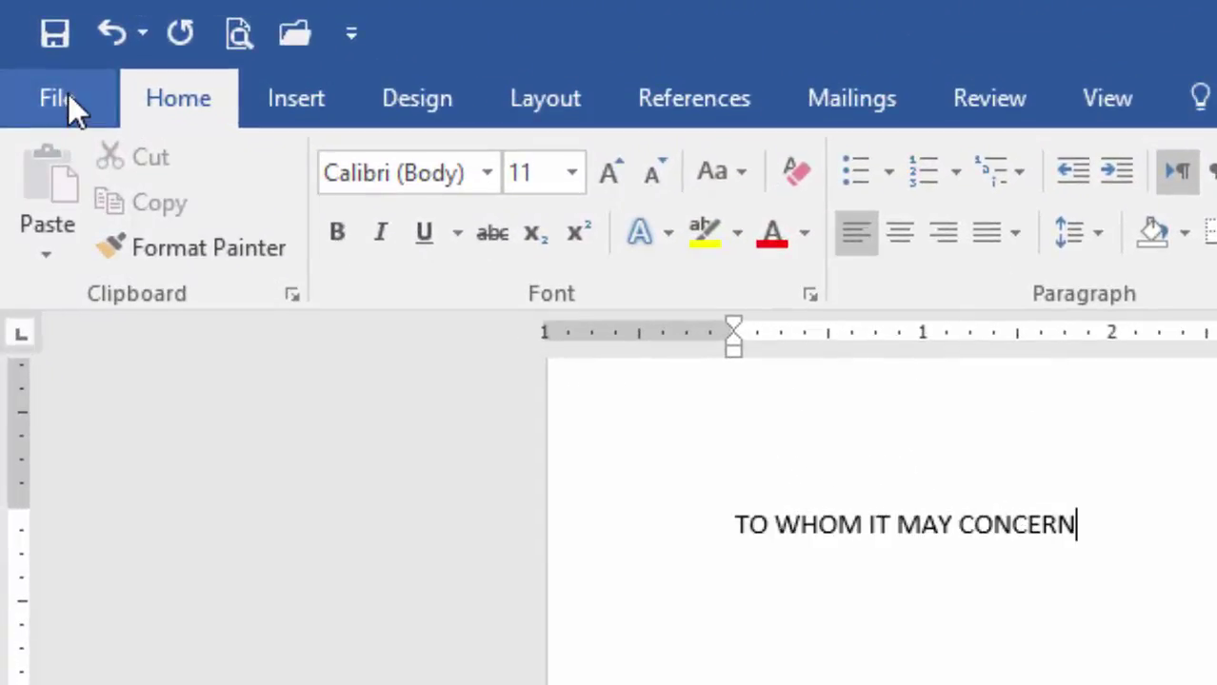
Step: Browse the File > New template gallery with Business, Personal, Event and Labels suggestions
left_click(68, 92)
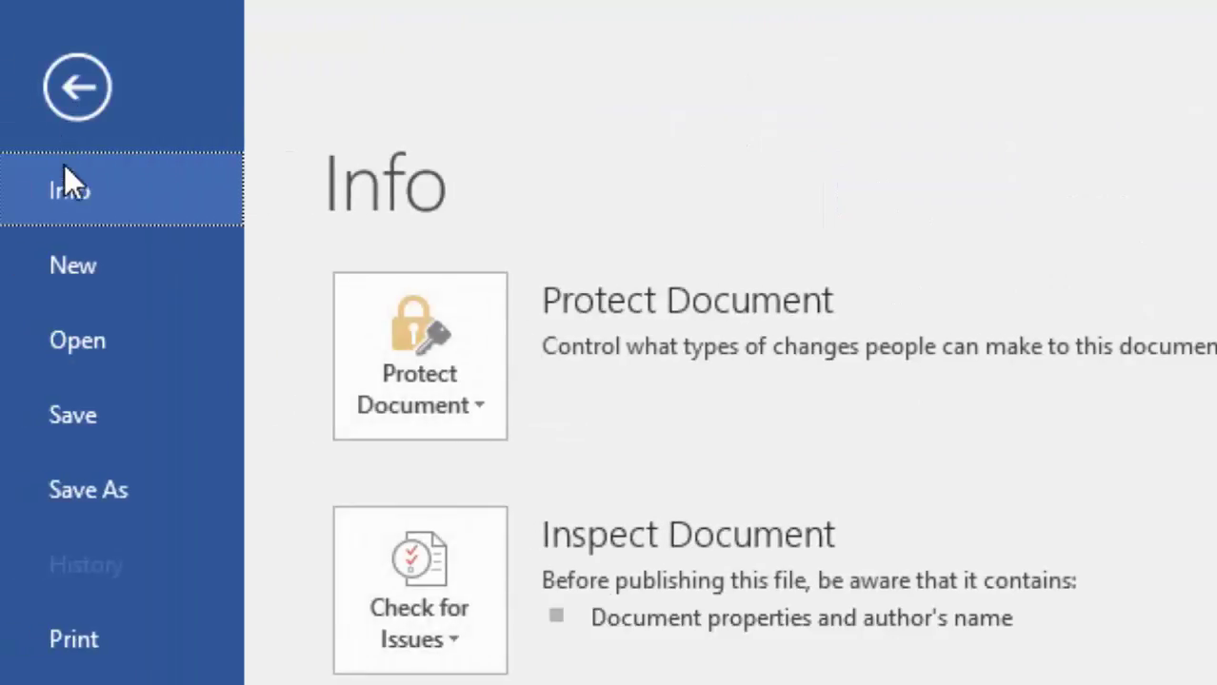
left_click(64, 272)
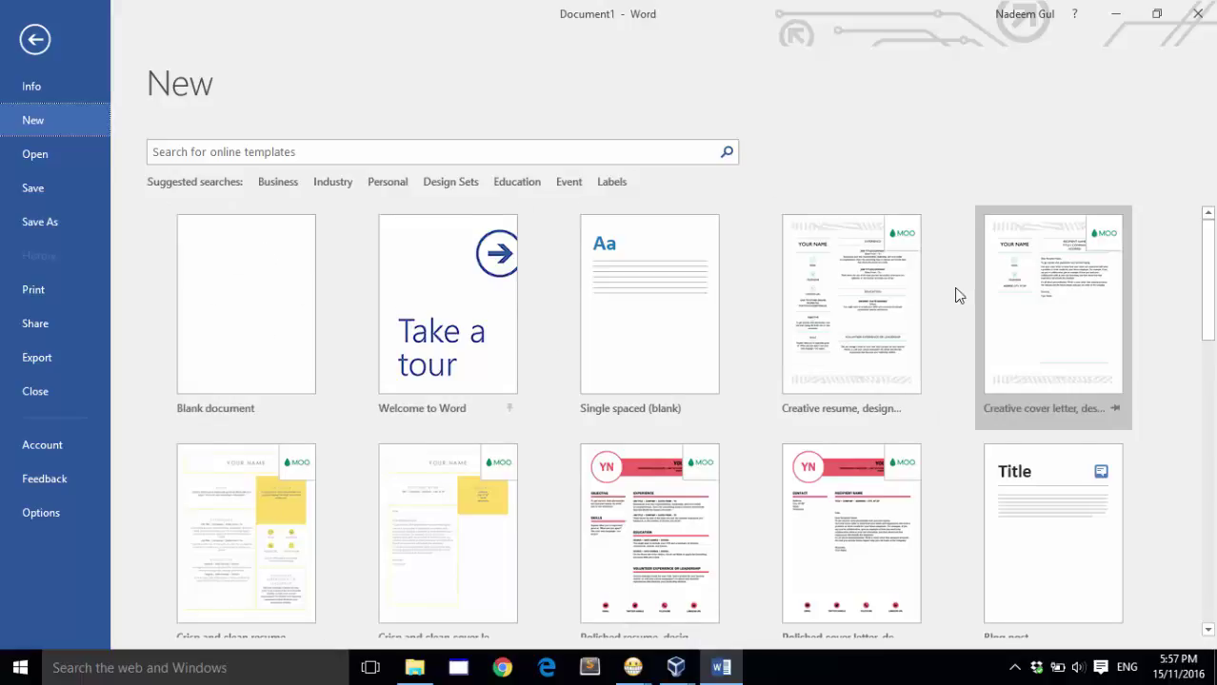
scroll(958, 295, "down", 5)
scroll(958, 295, "down", 5)
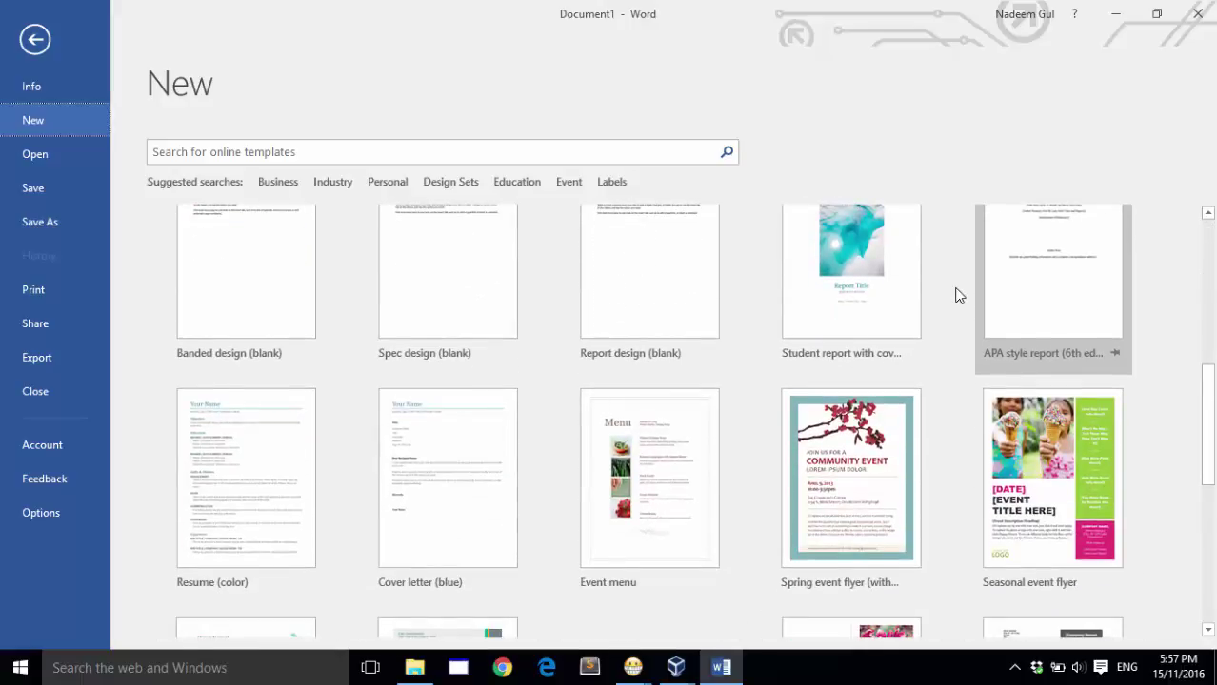
scroll(957, 295, "up", 8)
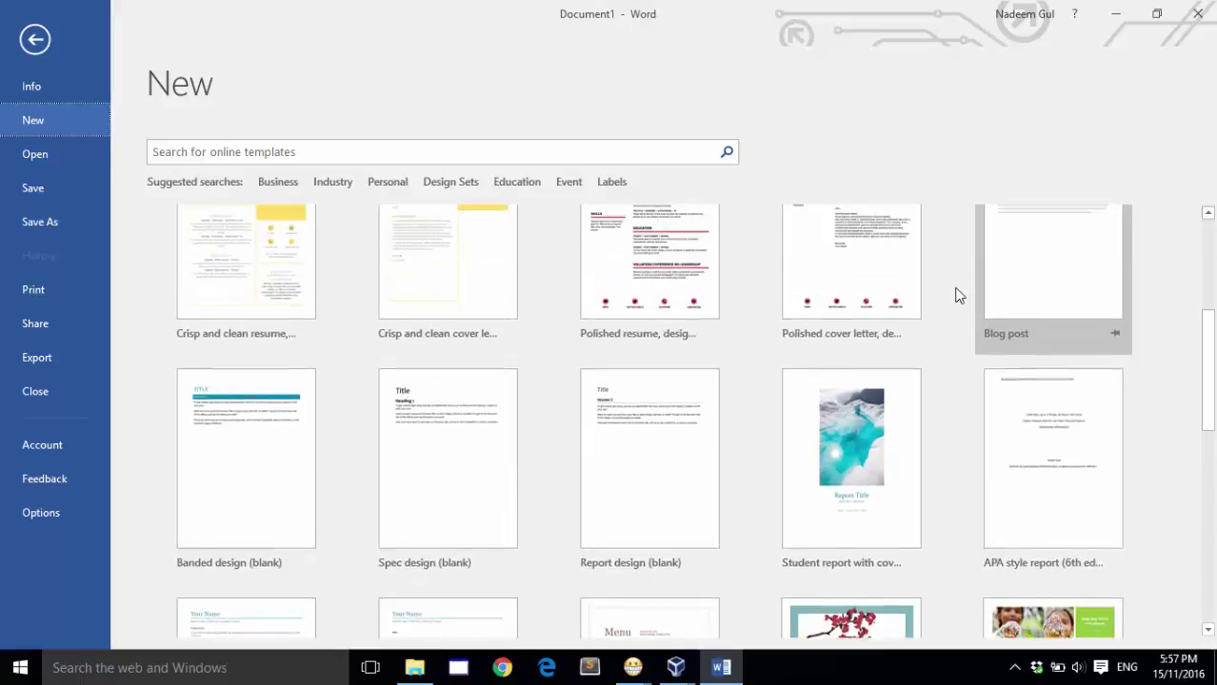
scroll(957, 295, "up", 2)
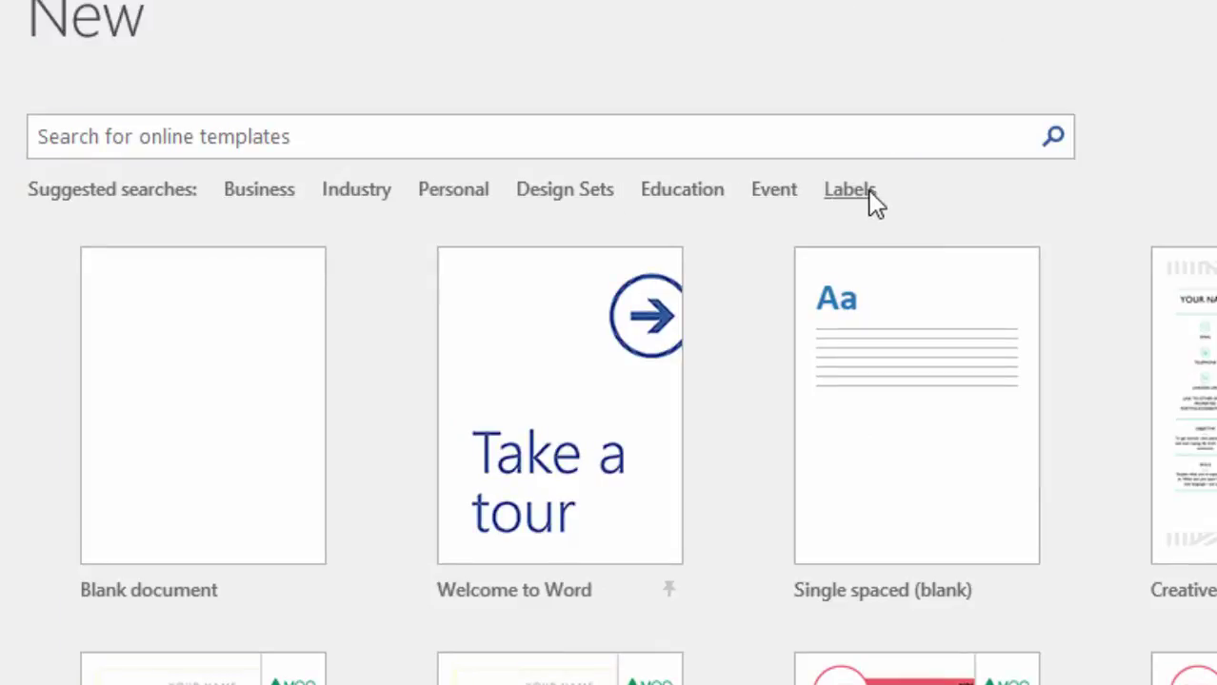
Step: Browse the Business templates, then replace the search term with 'MEMO'
left_click(276, 194)
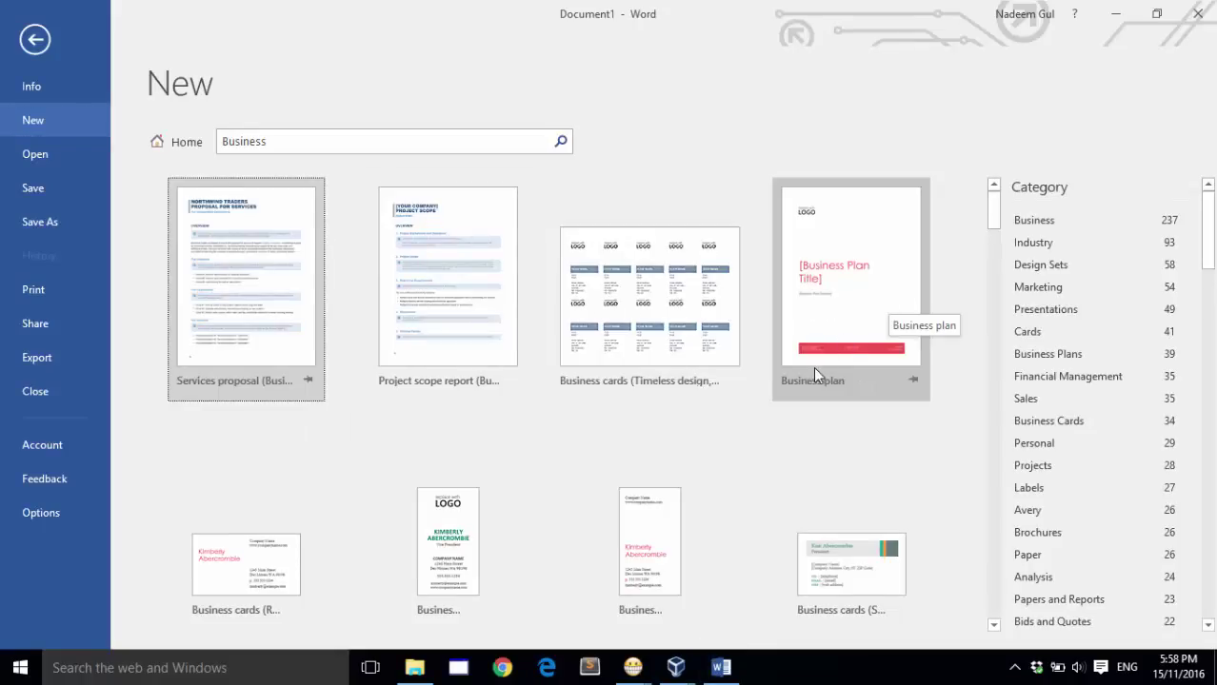
scroll(815, 371, "down", 3)
scroll(814, 371, "down", 2)
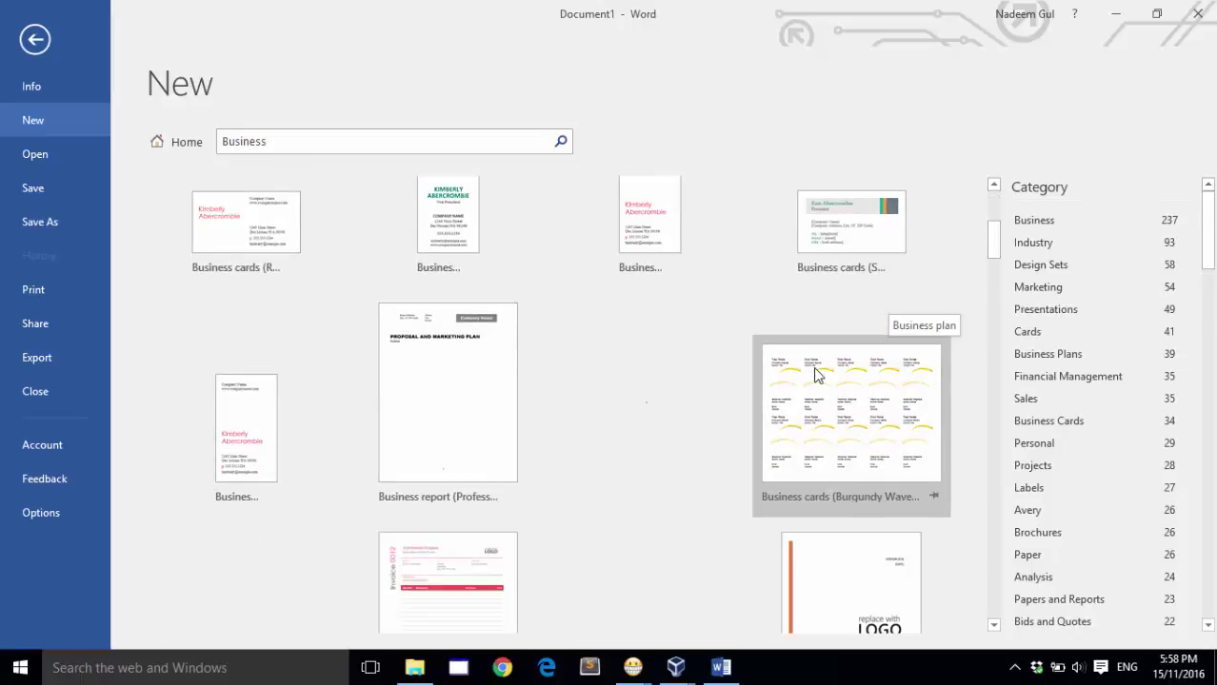
scroll(667, 389, "up", 5)
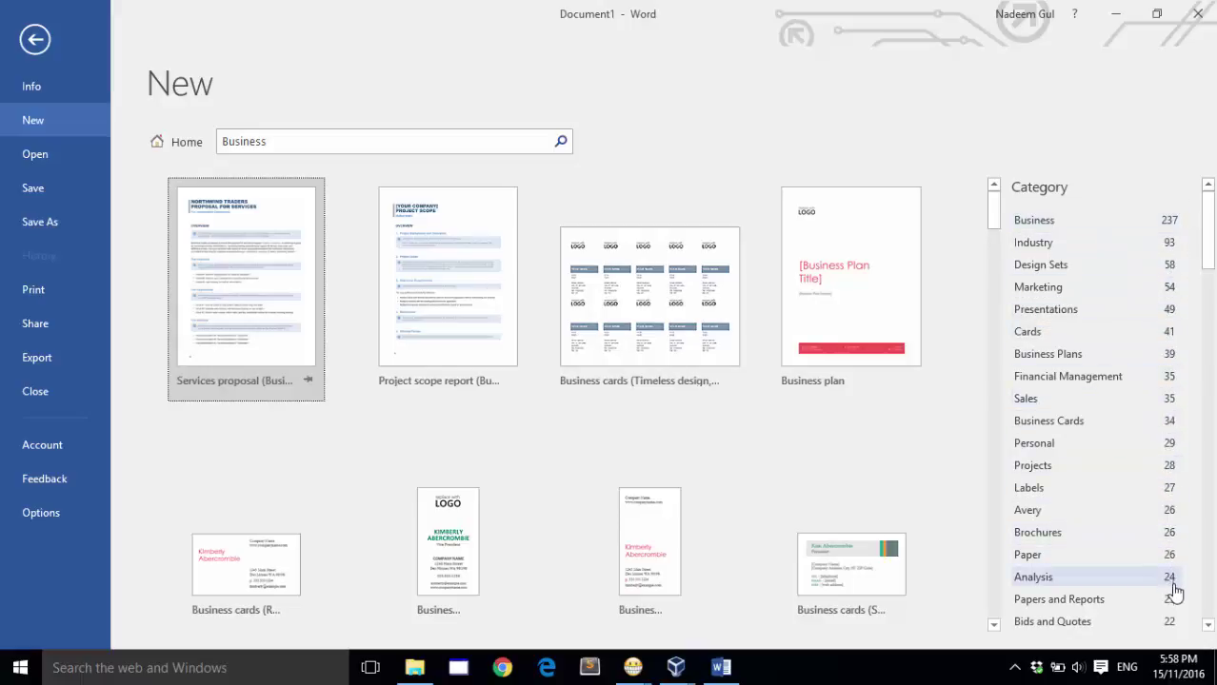
double_click(276, 140)
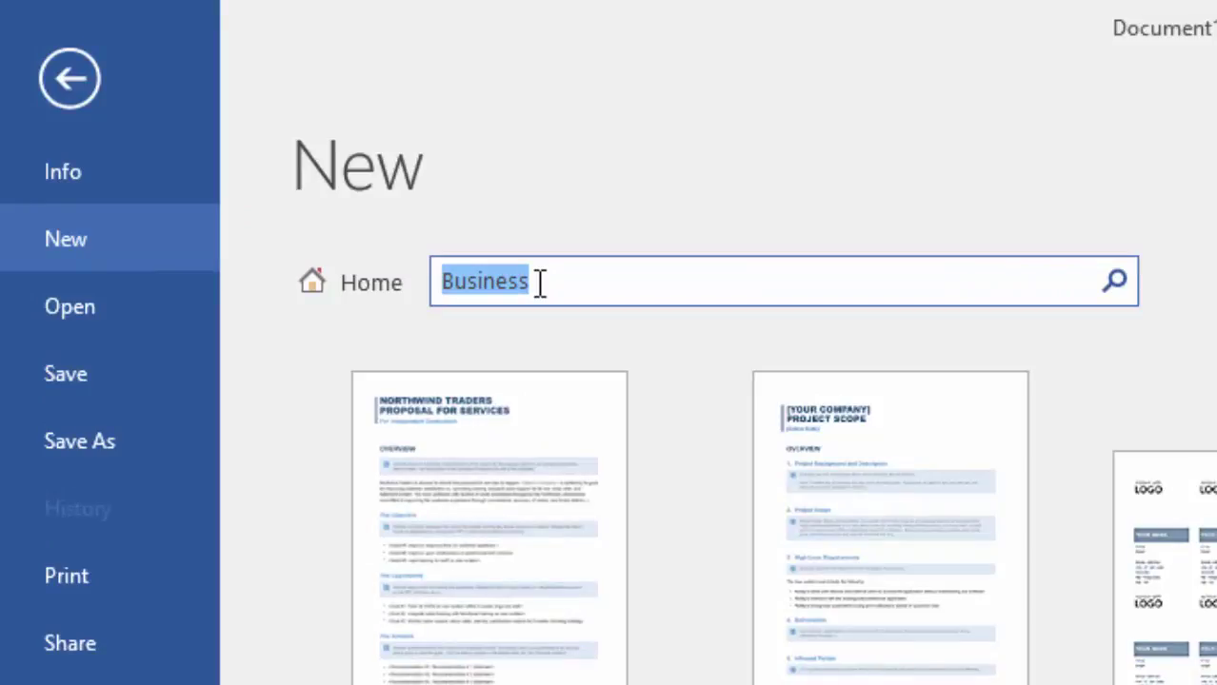
type("MEMO")
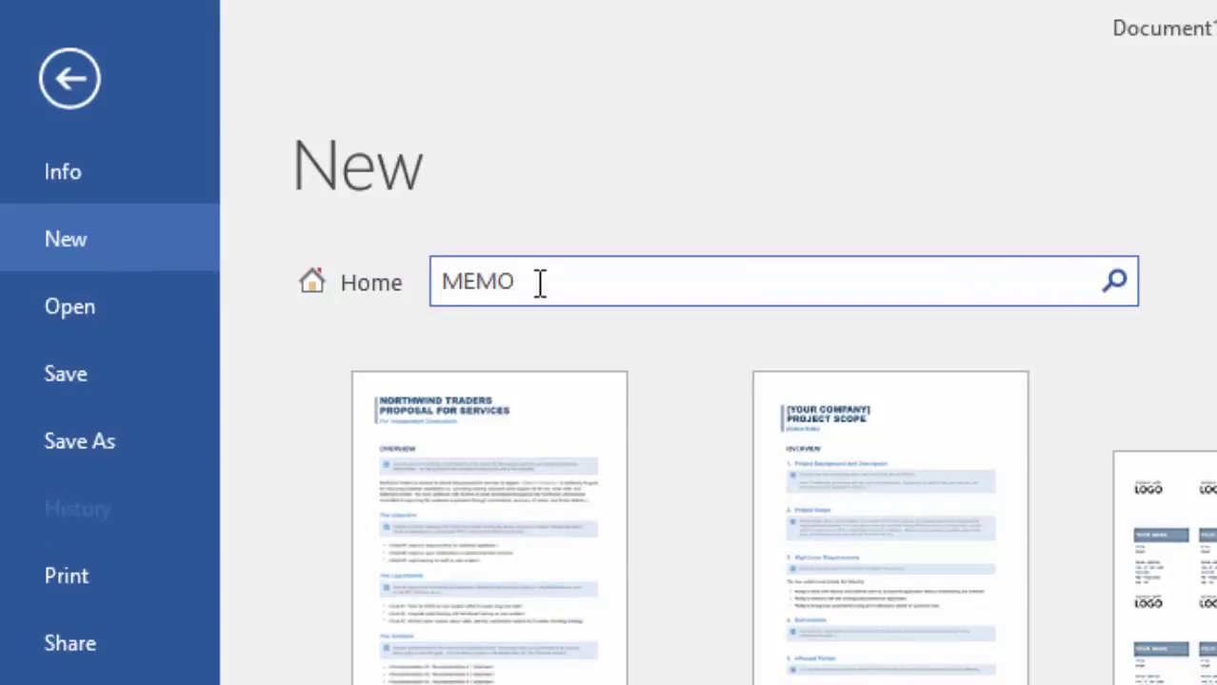
Step: Run the 'MEMO' search to list templates like Company memo and Interoffice Memo
key("Return")
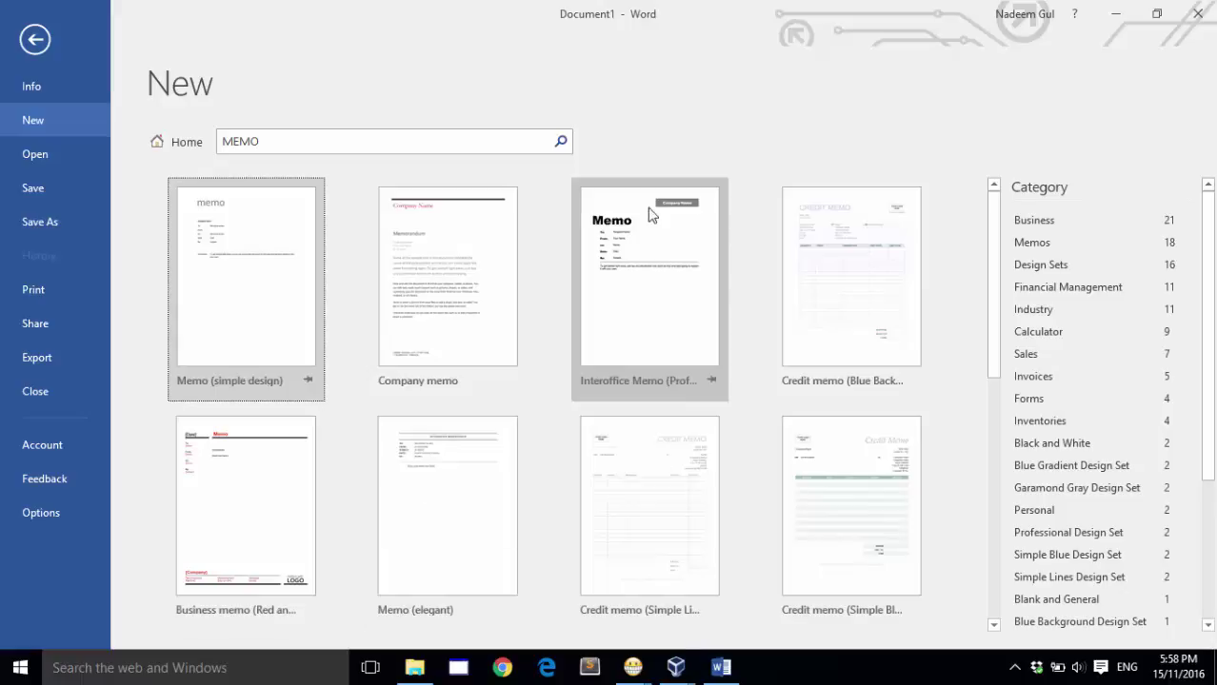
Step: Preview the Interoffice Memo (Professional design) template and create Document2 from it
left_click(625, 289)
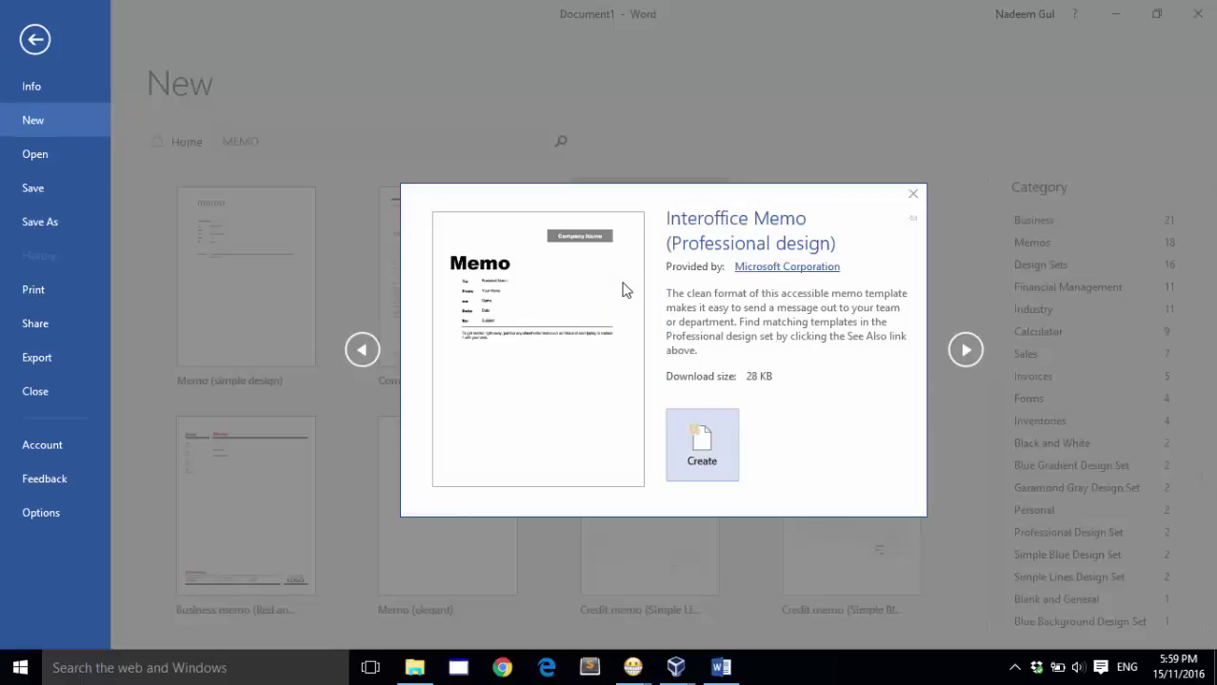
left_click(715, 465)
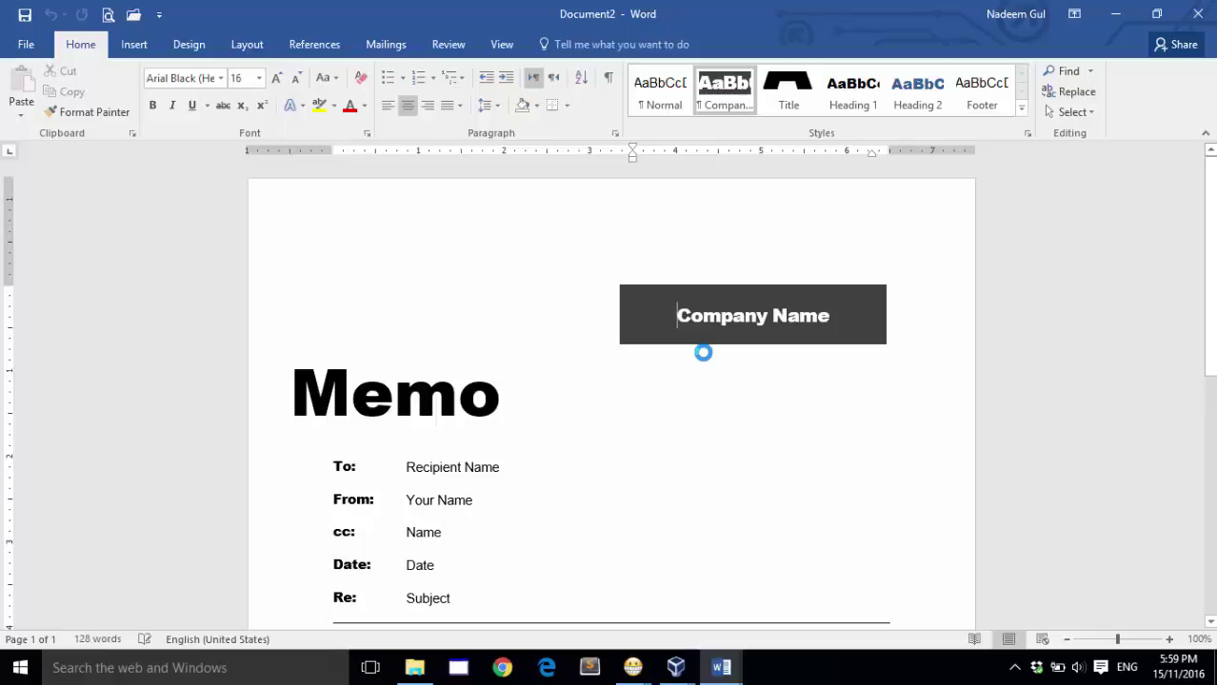
Step: Look over the new memo and select the Company Name placeholder in the banner
scroll(702, 357, "down", 10)
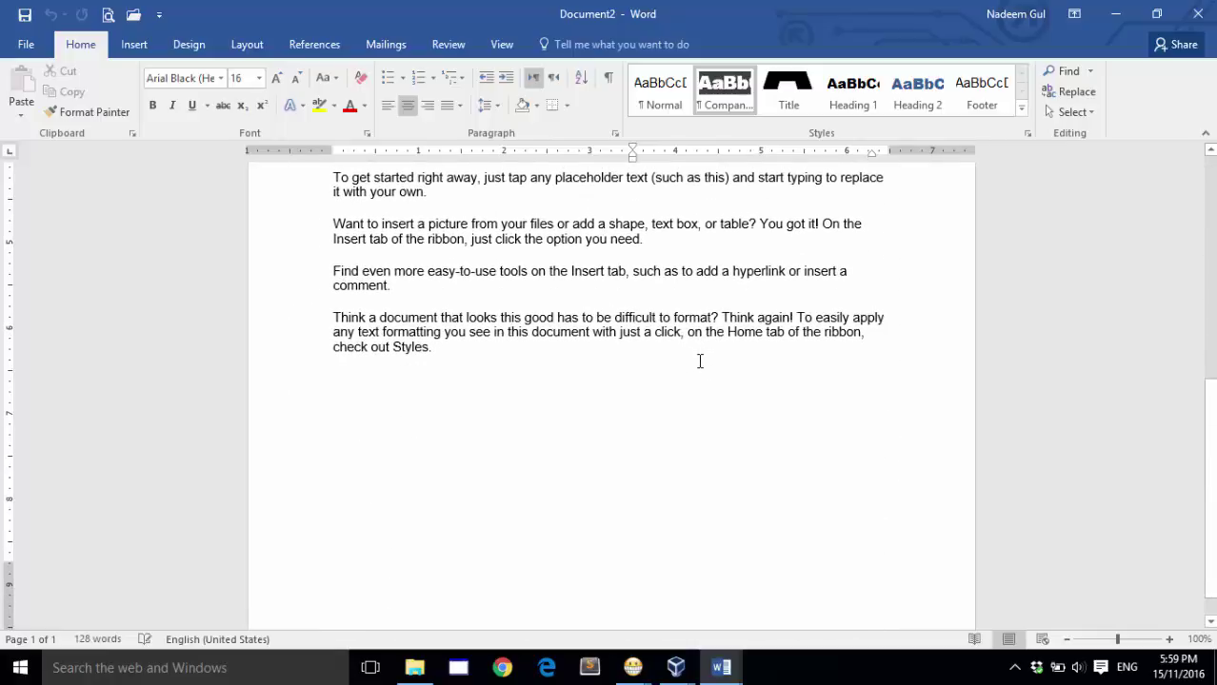
scroll(699, 362, "up", 10)
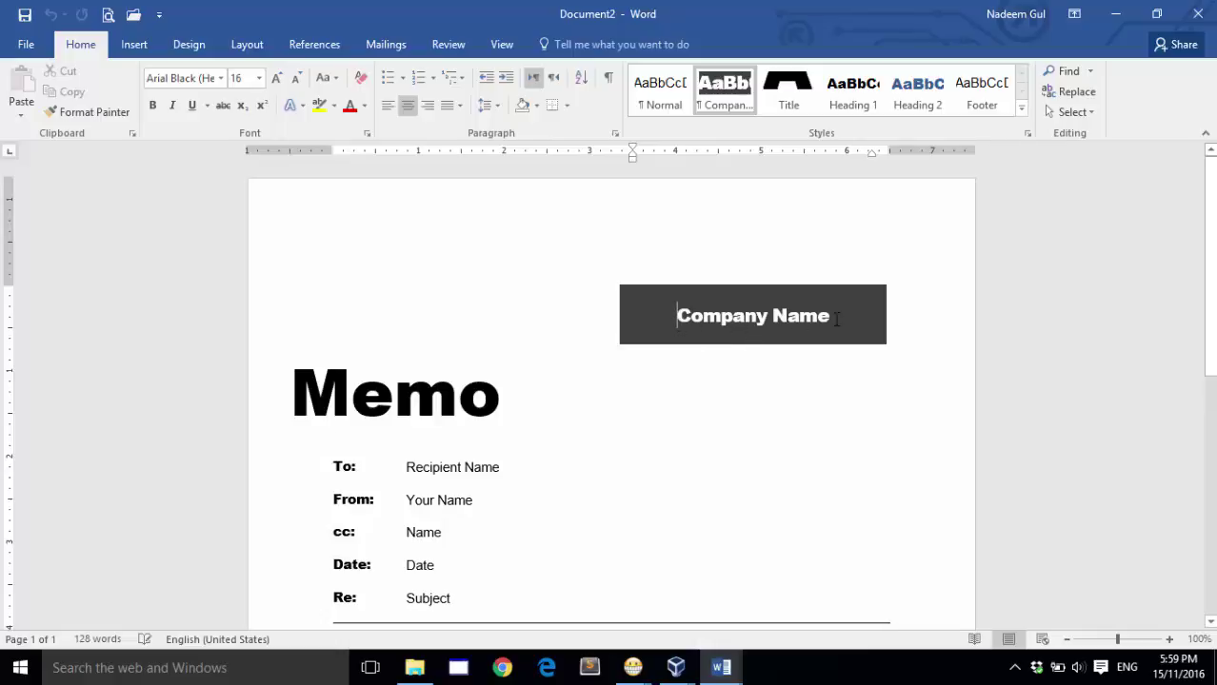
triple_click(762, 318)
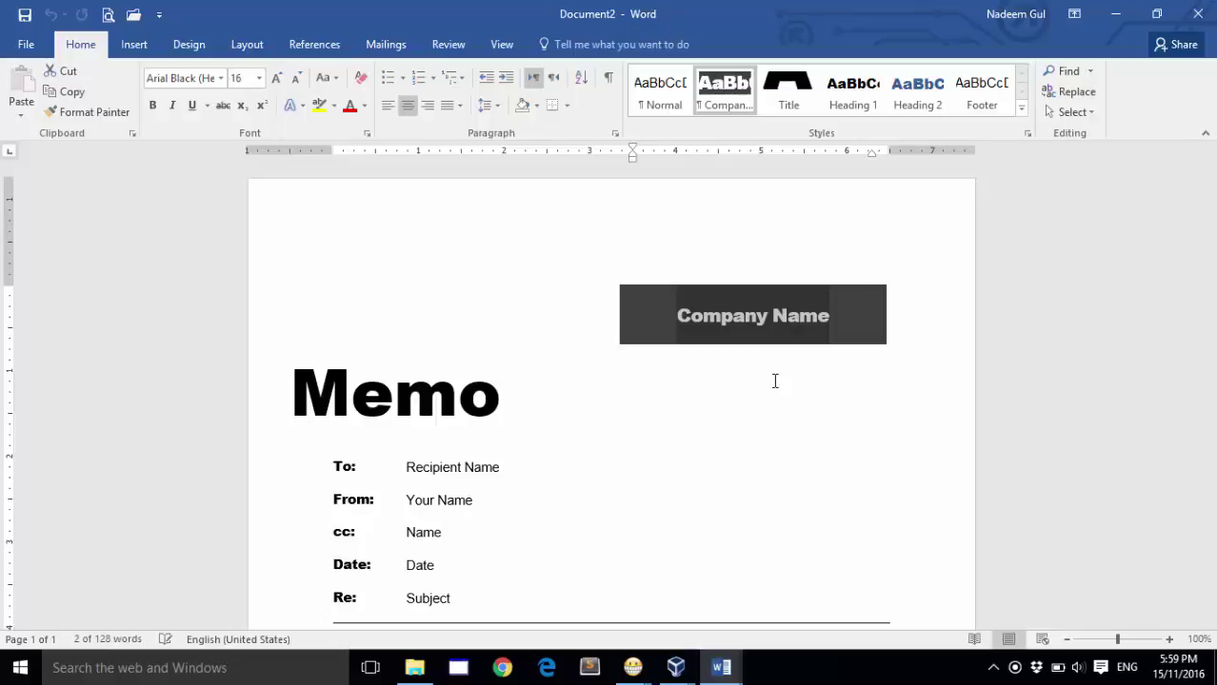
Step: Replace the Company Name placeholder with 'MERCY PAK', correcting a typo along the way
type("MERC")
key("BackSpace")
key("BackSpace")
key("BackSpace")
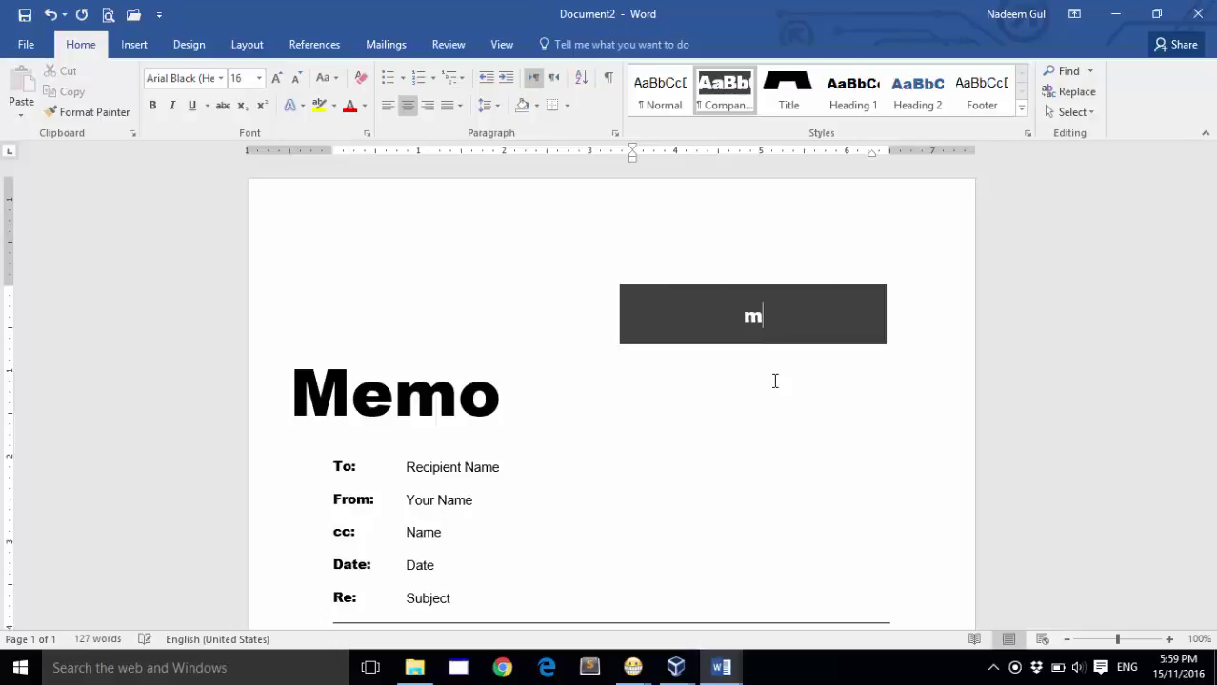
type("ERCY PAK")
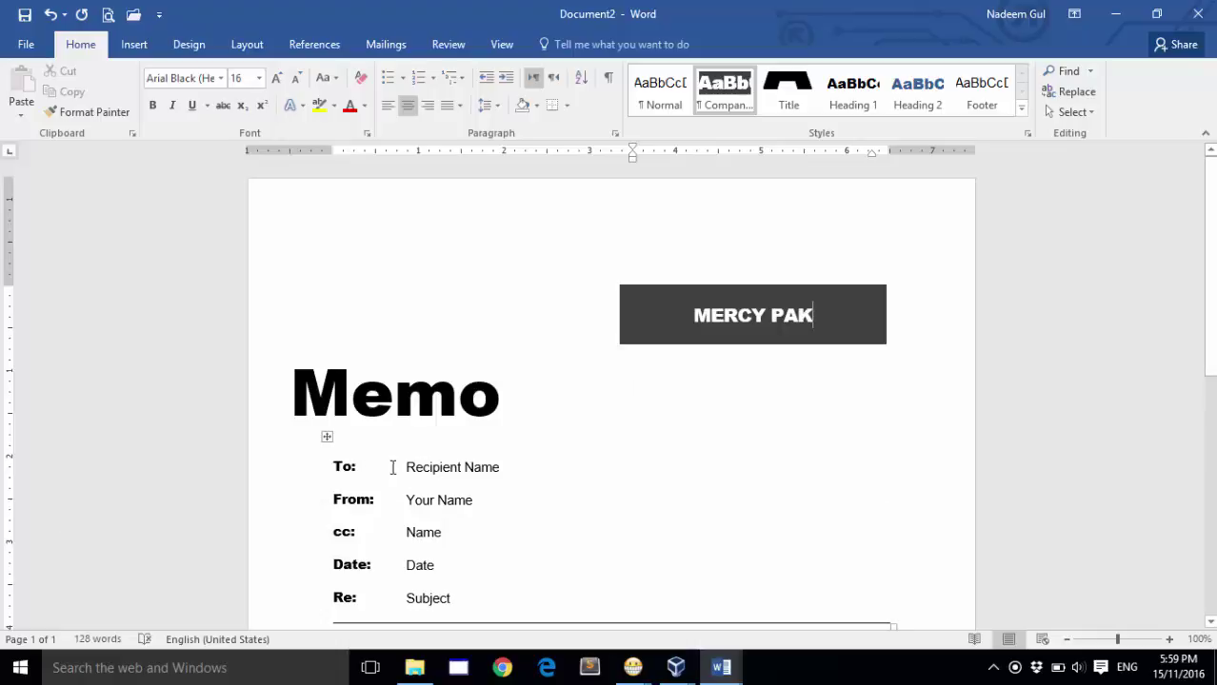
left_click(410, 468)
scroll(439, 506, "down", 2)
Step: Replace the Recipient Name and Your Name placeholders with the recipient's and sender's names in capitals
left_click(436, 385)
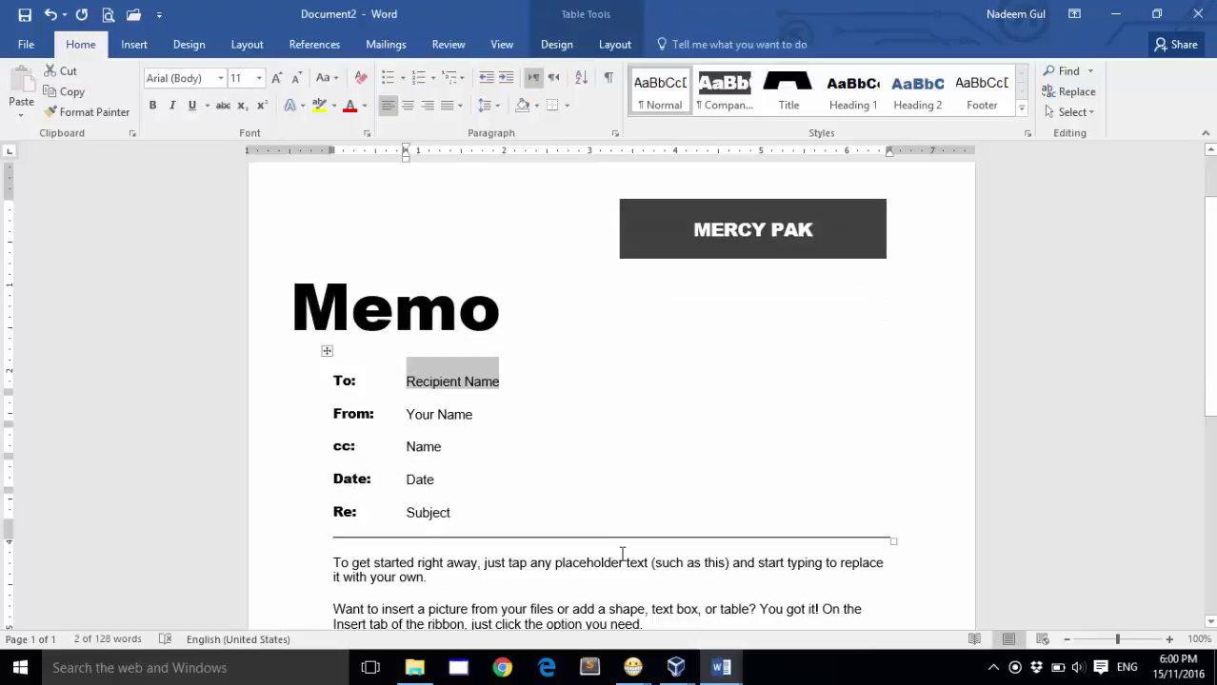
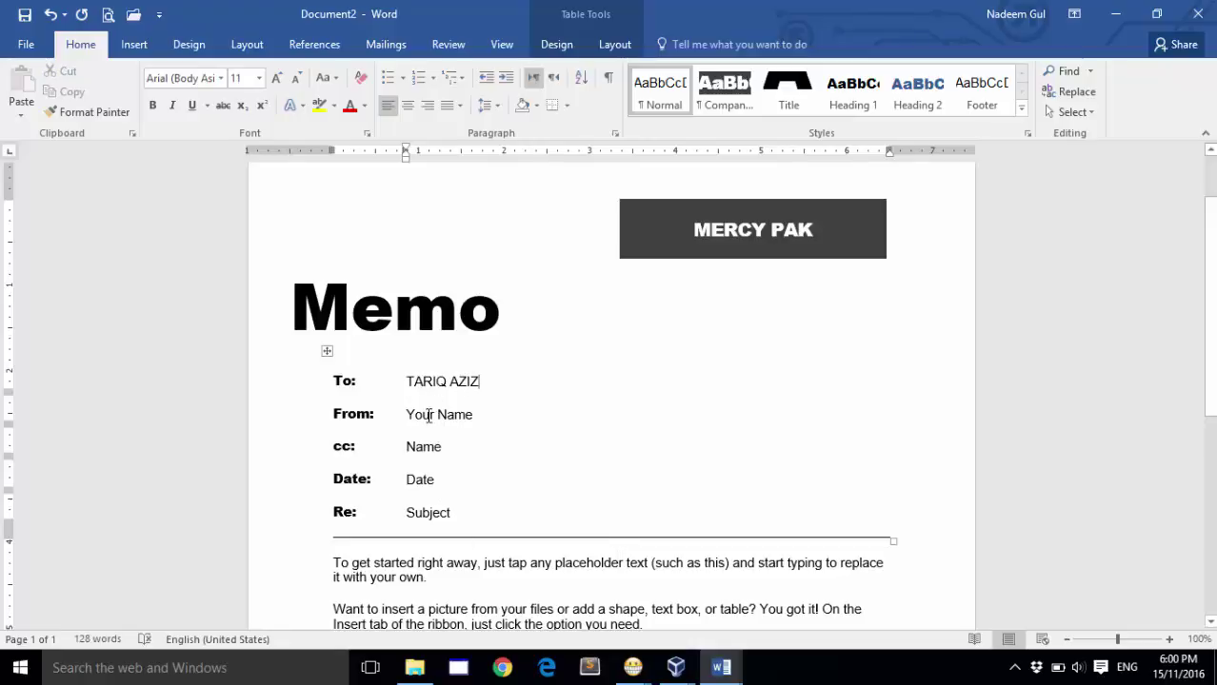
left_click(429, 415)
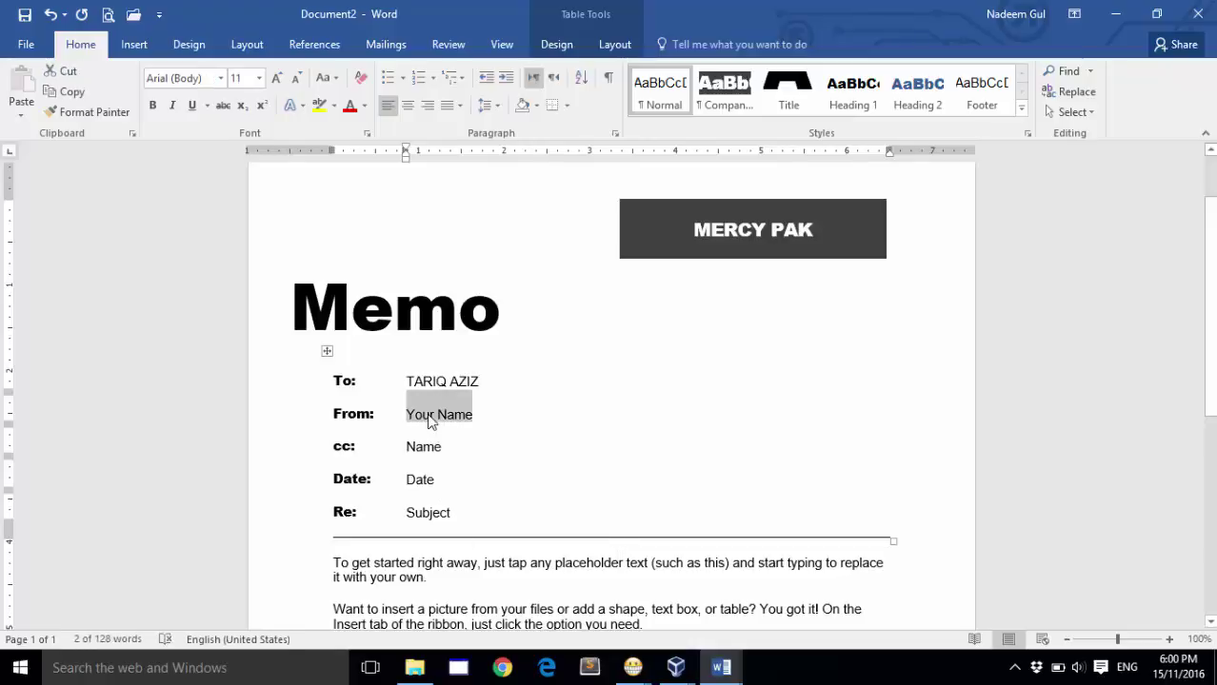
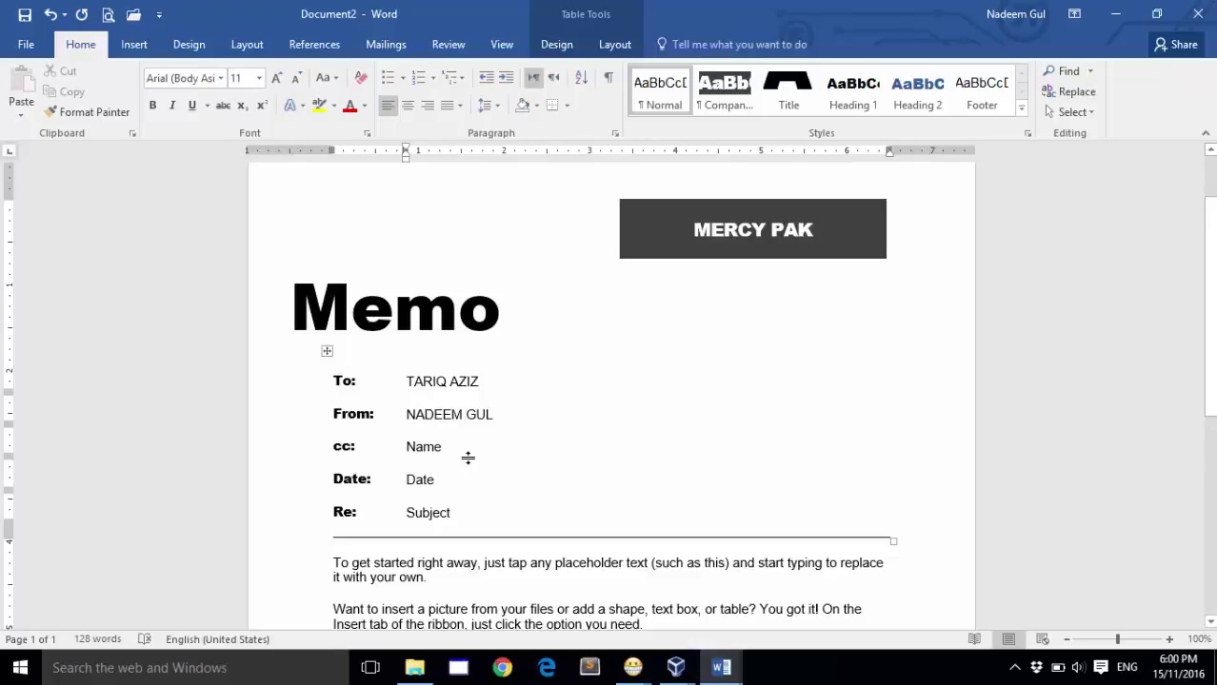
scroll(493, 464, "down", 3)
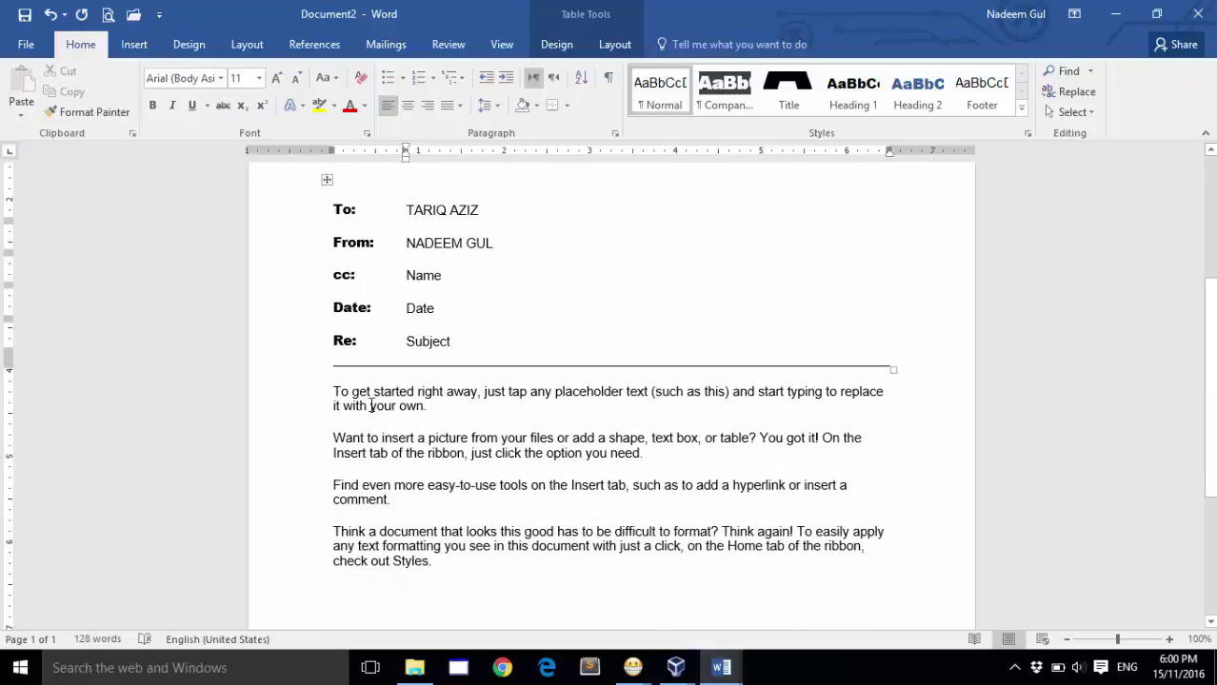
Step: Select the memo's four sample body paragraphs beneath the To and From fields
left_click(371, 398)
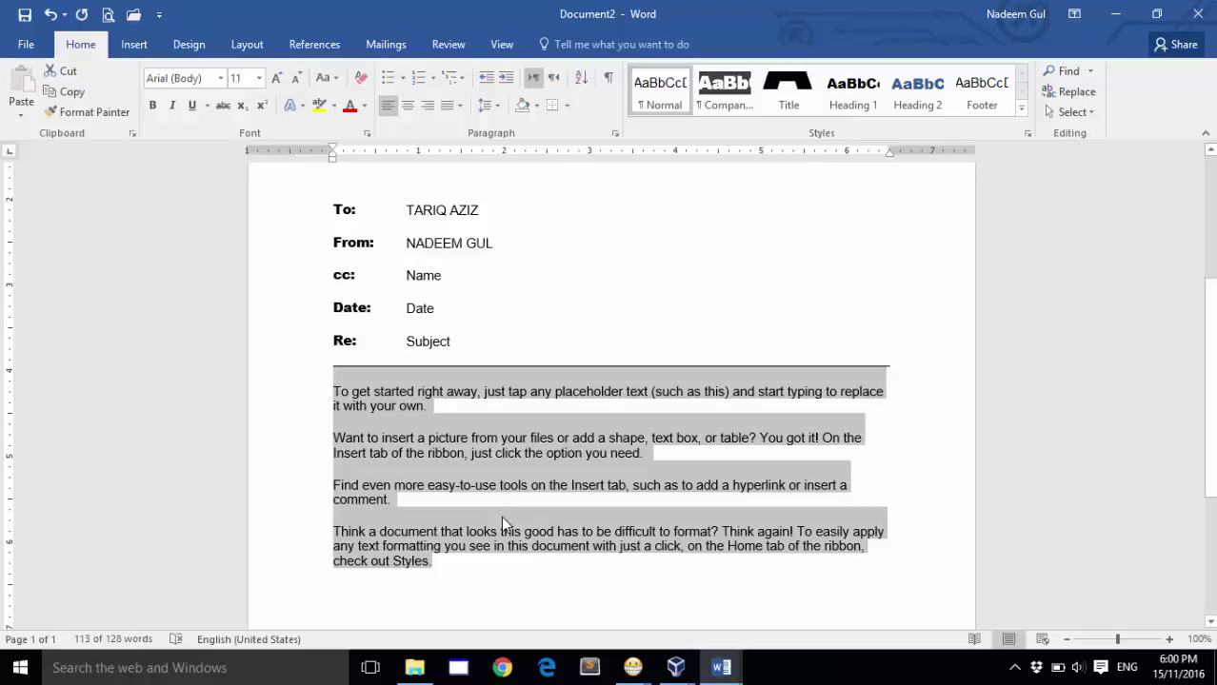
scroll(497, 506, "down", 3)
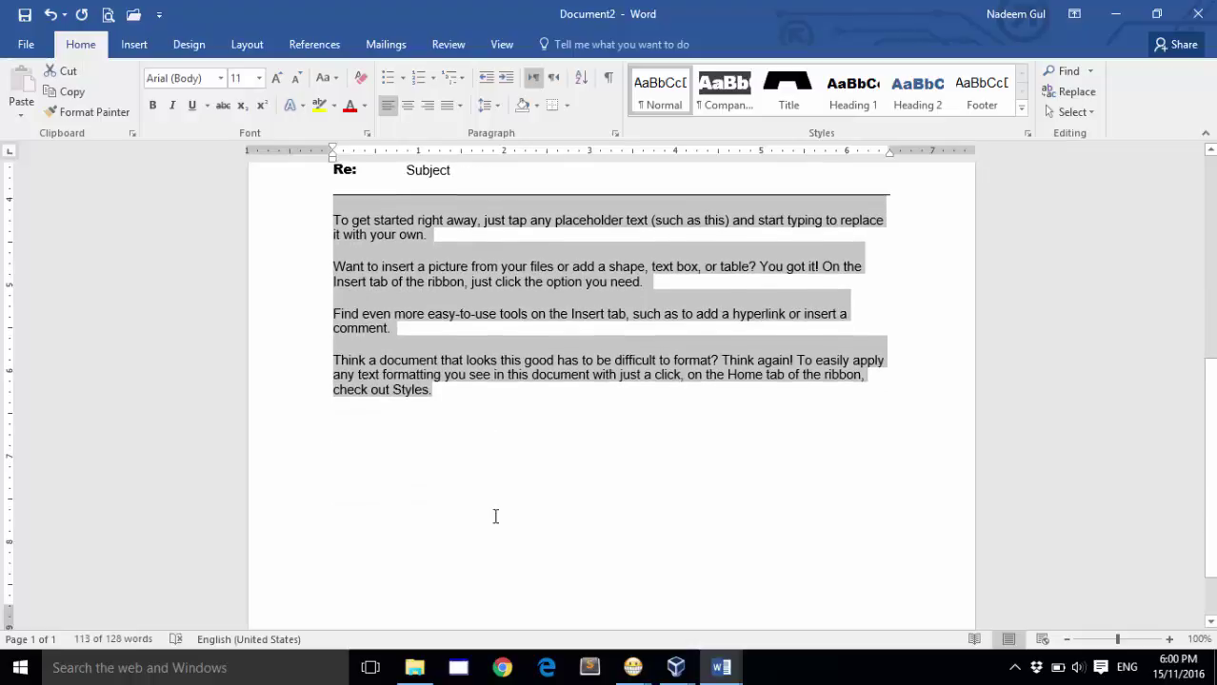
scroll(494, 516, "up", 3)
scroll(495, 517, "up", 5)
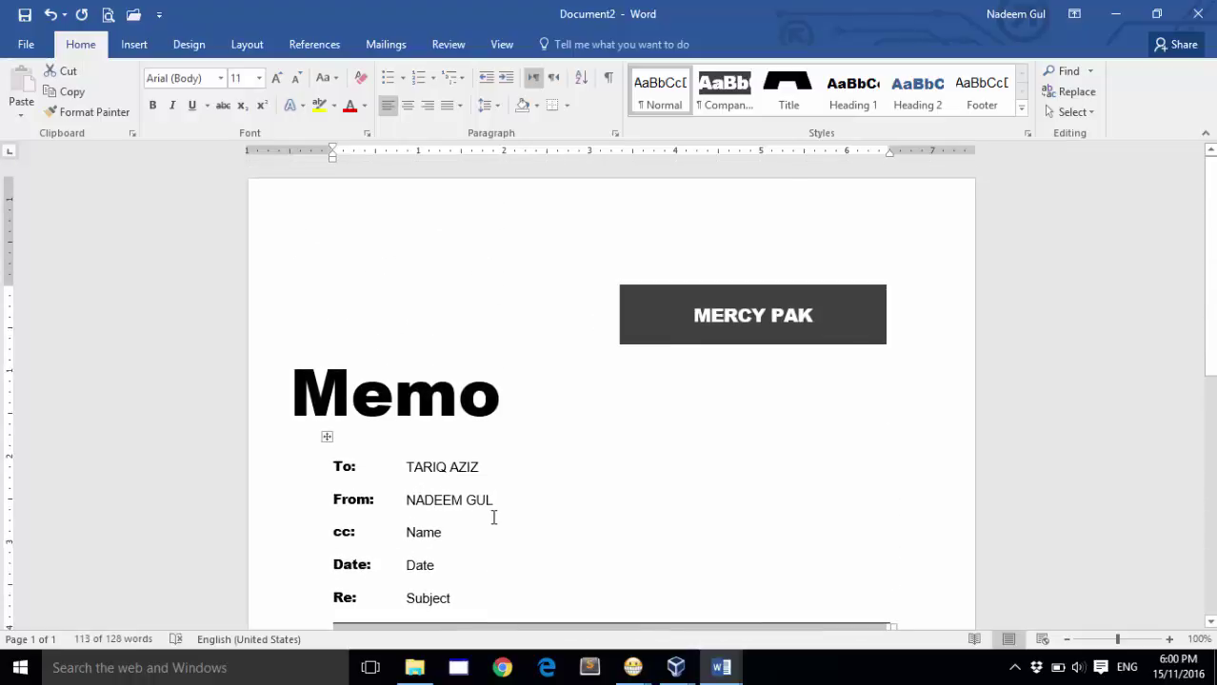